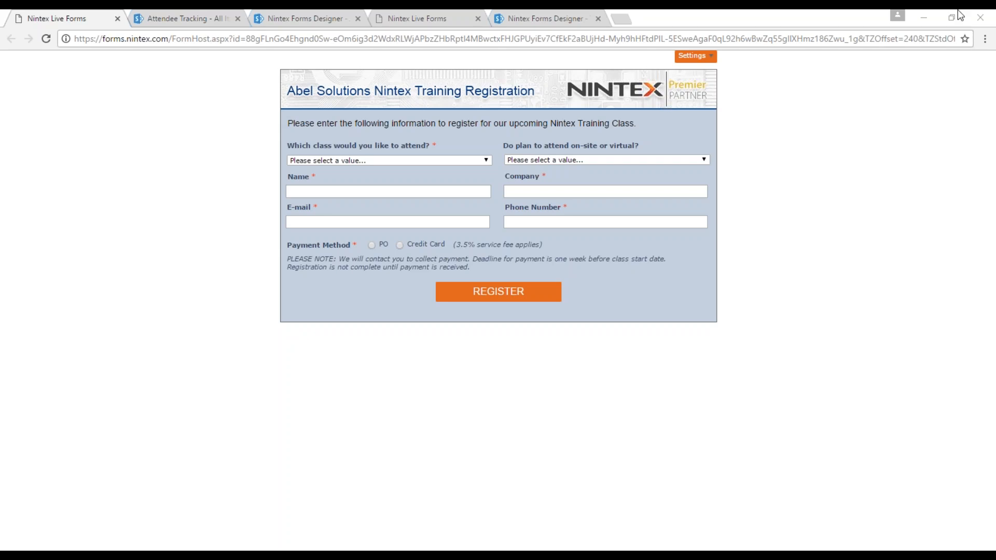
On the registration form, choose the class On-Premises: Tue, June 27 - Thu, June 29, 2017 with Virtual attendance
click(405, 164)
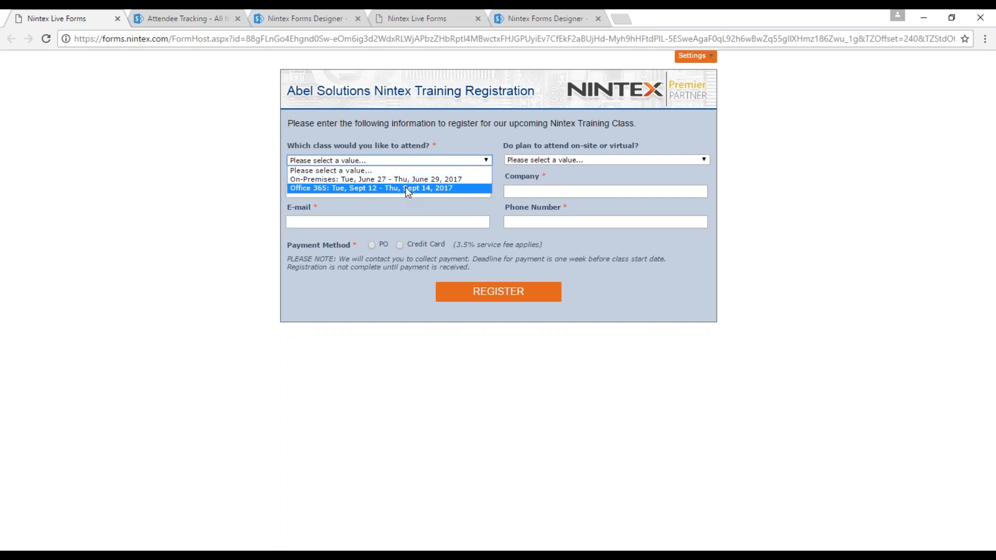
click(408, 181)
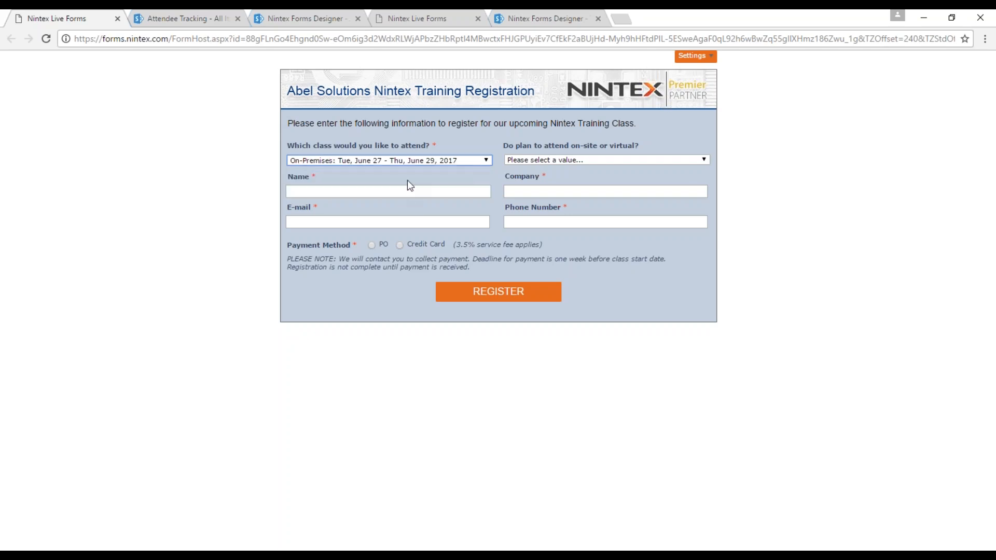
click(537, 161)
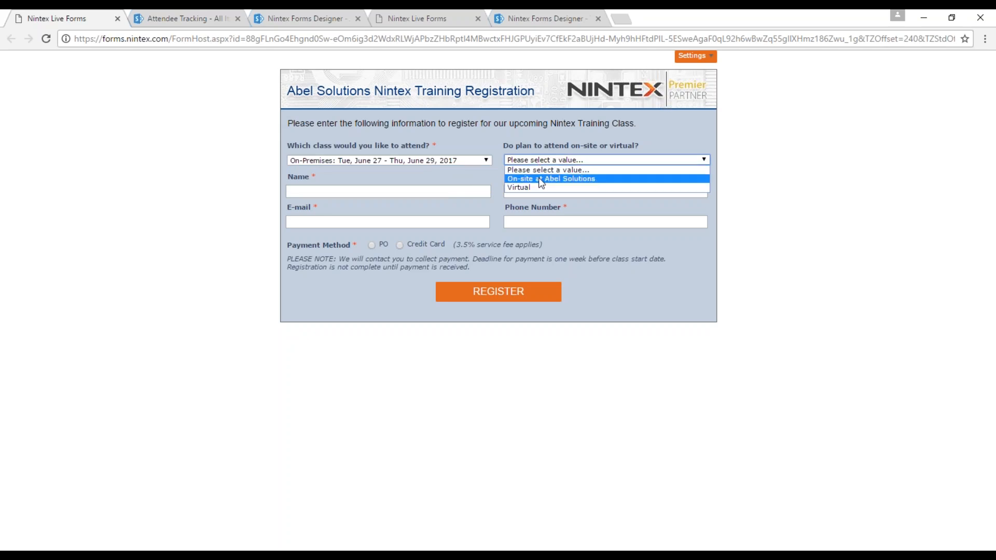
click(539, 185)
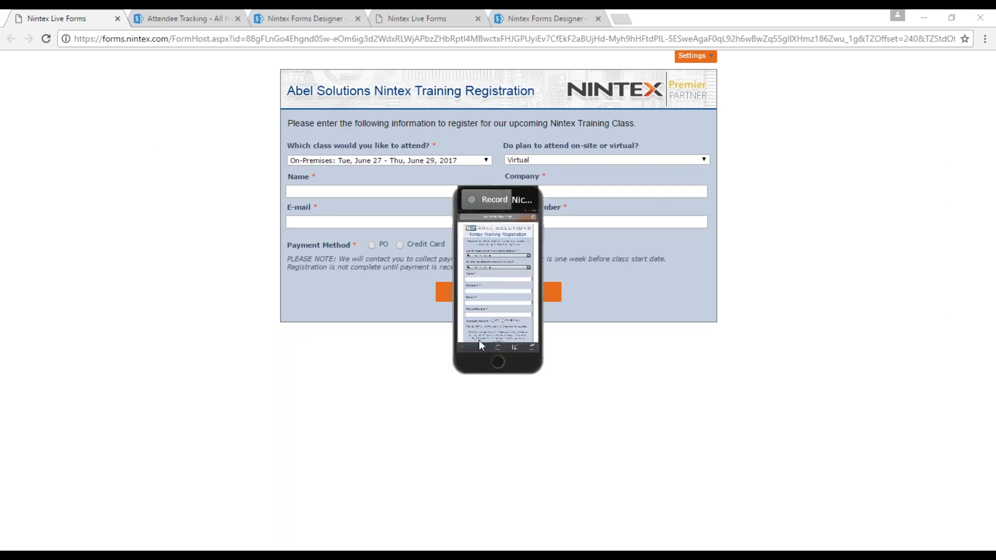
Enlarge the mirrored phone window to view the mobile registration form, and shrink it again
drag(538, 368, 761, 533)
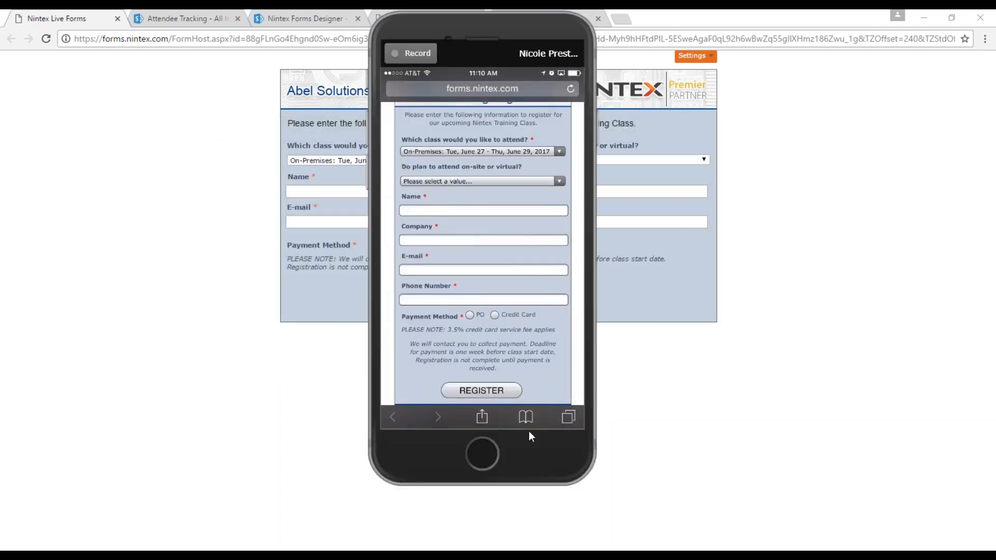
drag(578, 472, 510, 345)
drag(438, 257, 537, 307)
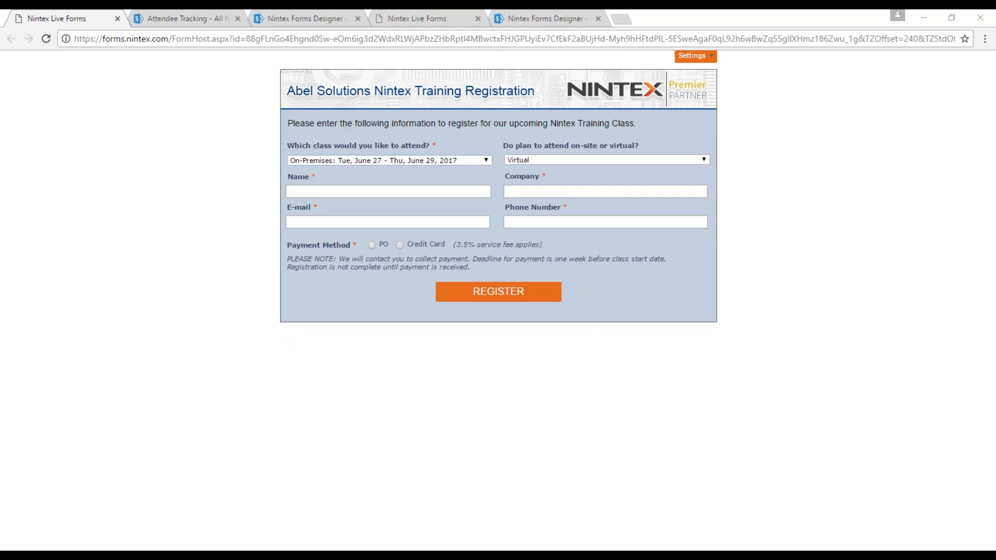
View the Attendee Tracking list and examine the registration form's desktop layout in the Nintex Forms designer, including the admin-only section
click(181, 23)
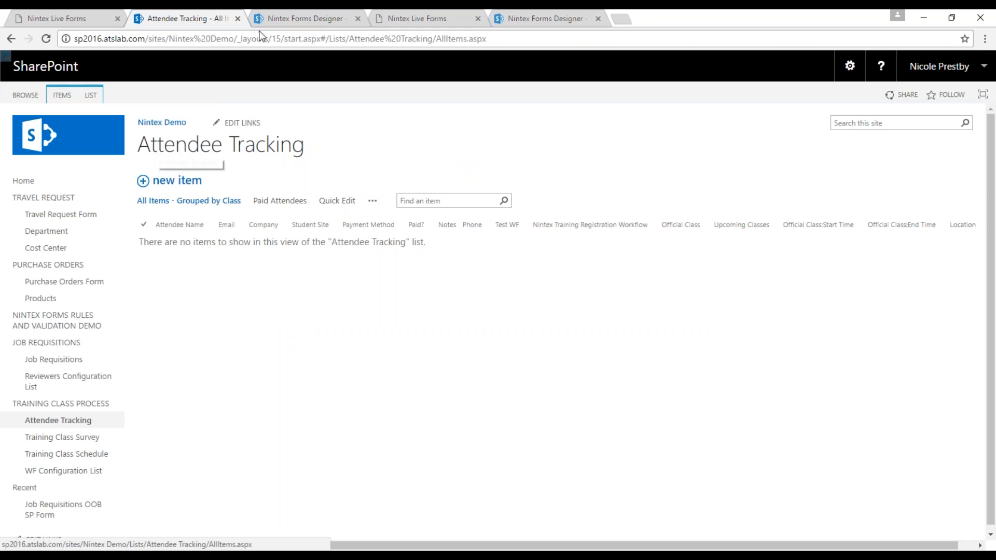
click(305, 20)
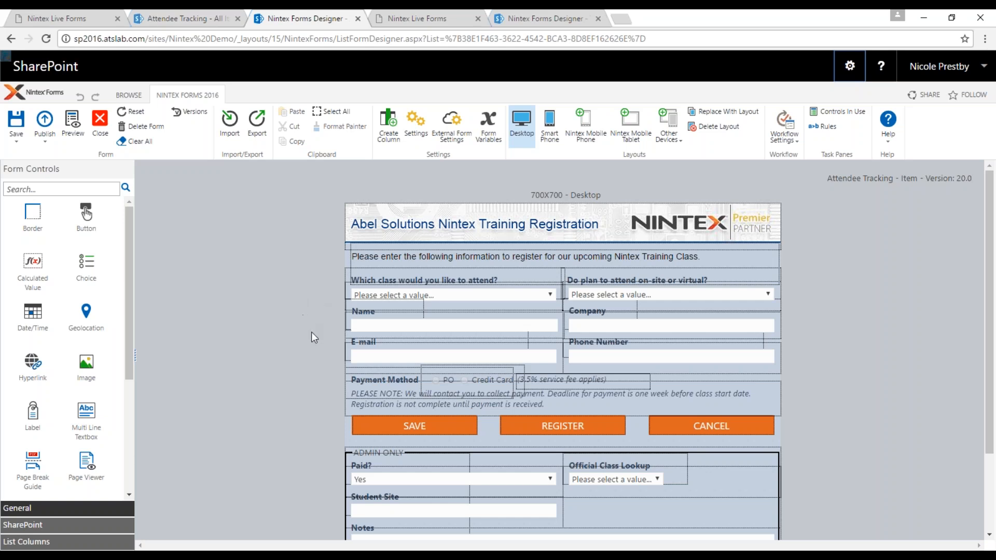
mouse_move(599, 475)
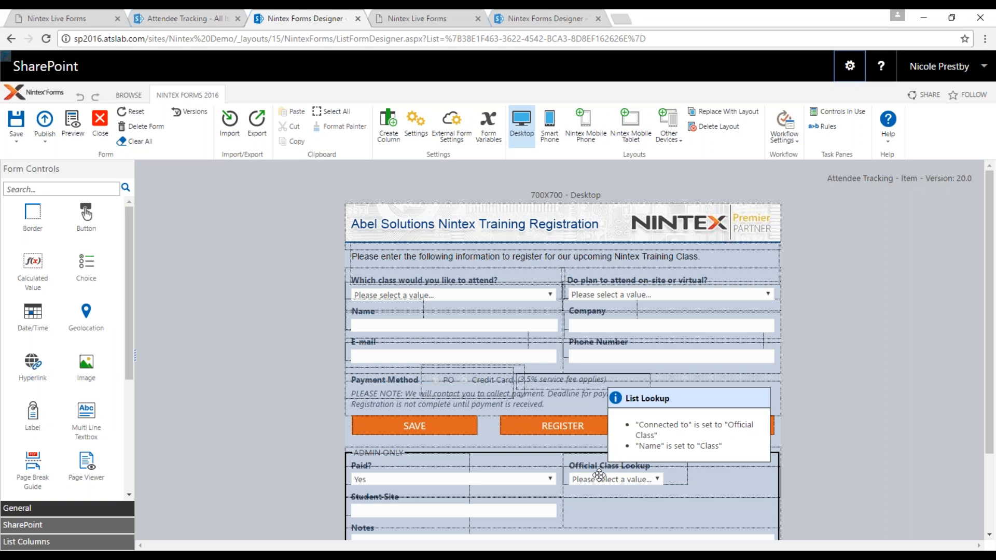
scroll(304, 400, down, 1)
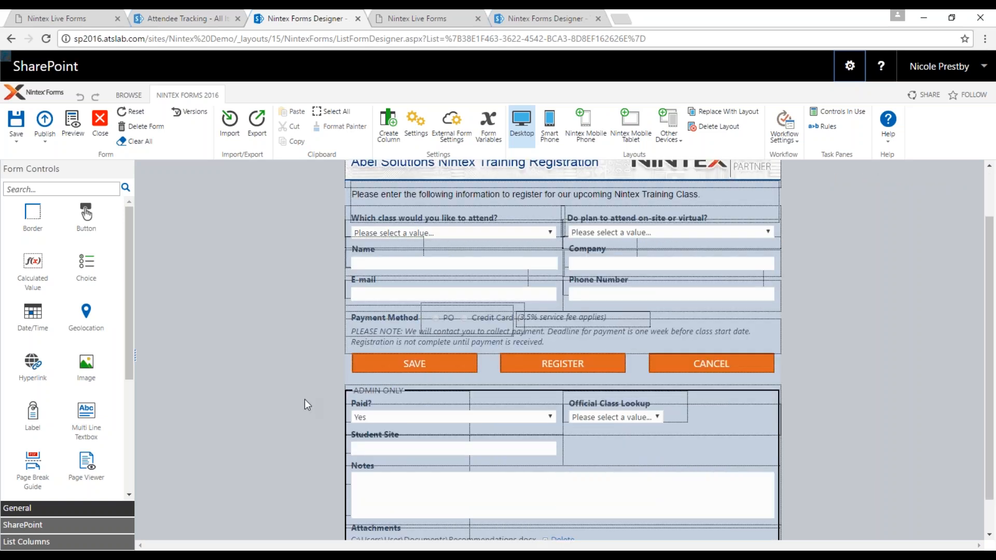
scroll(373, 272, up, 1)
mouse_move(564, 234)
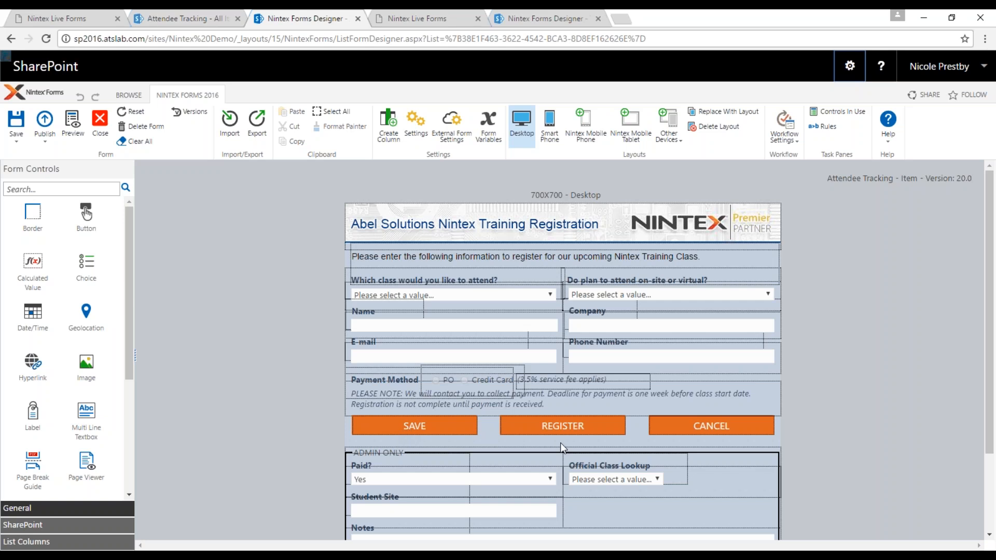
Show all rules of the registration form and view the settings of the HideForNintexLive rule
scroll(435, 457, down, 1)
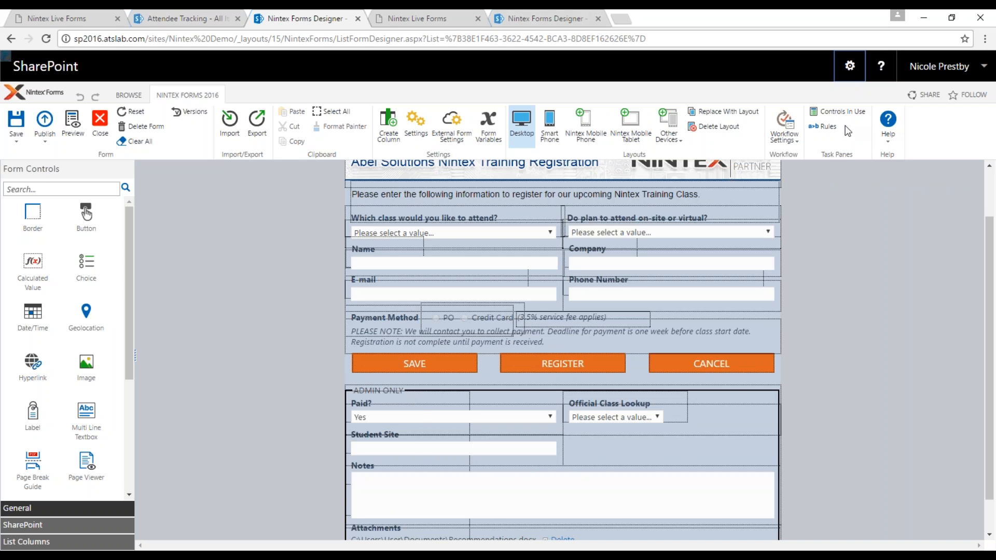
click(822, 126)
click(923, 214)
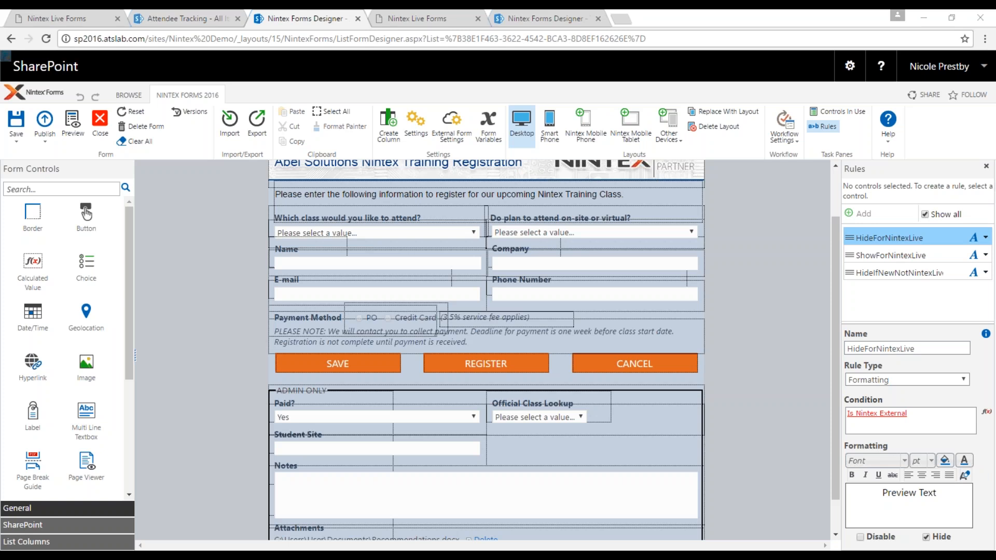
Switch the registration form to the Smart Phone layout and look through its controls
click(552, 128)
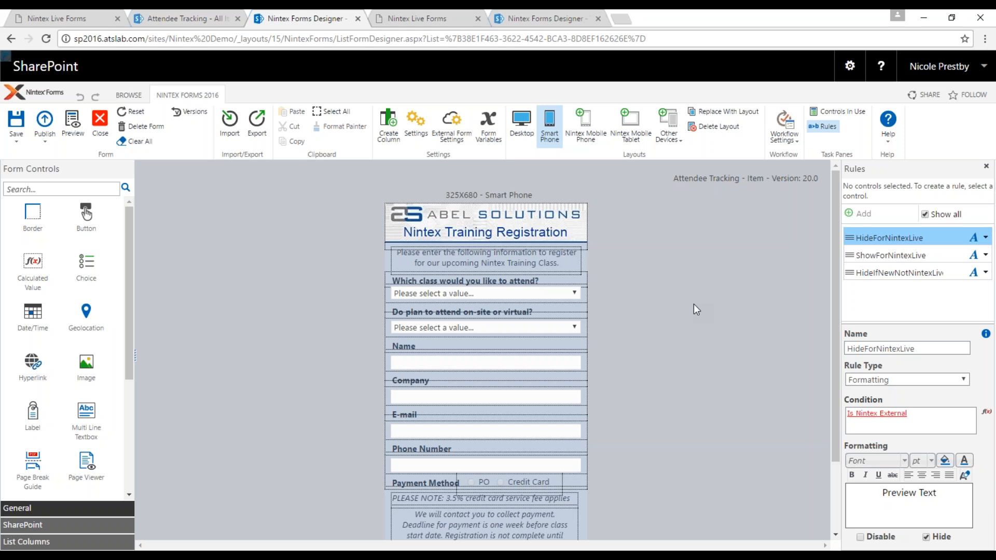
mouse_move(530, 322)
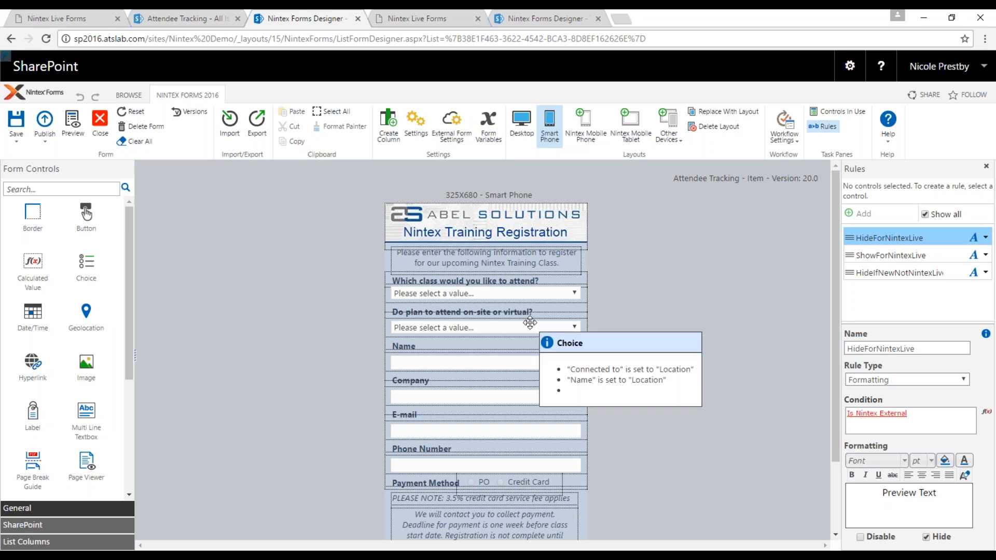
scroll(549, 358, down, 3)
scroll(554, 369, up, 3)
mouse_move(555, 376)
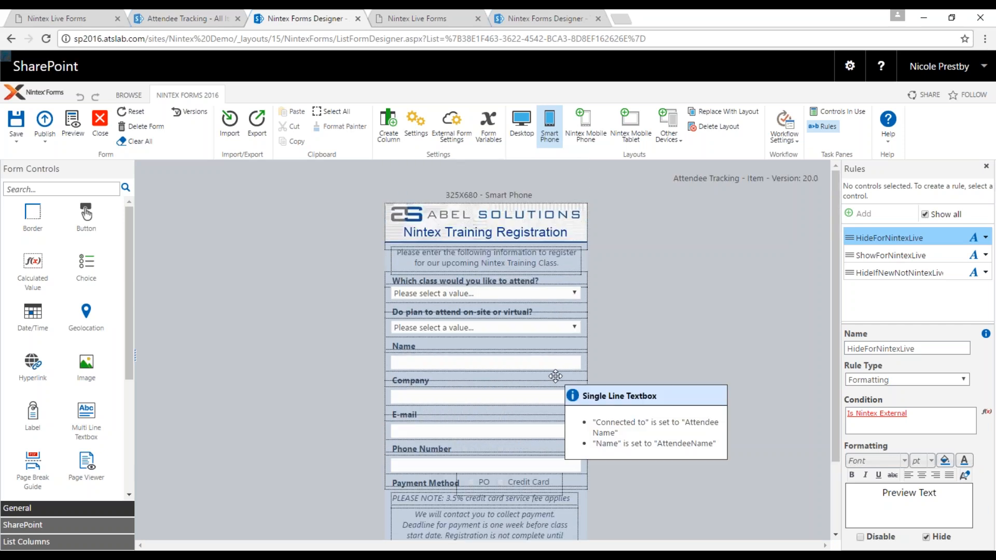
scroll(556, 376, down, 2)
scroll(555, 374, up, 2)
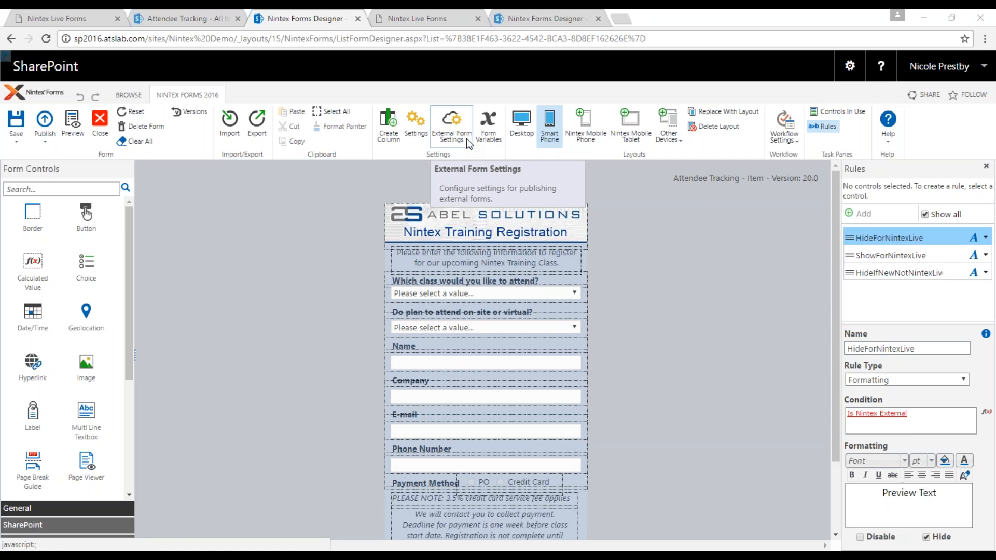
In the external form settings, turn publishing to the Nintex external platform and anonymous access off and back on to view their options
click(466, 138)
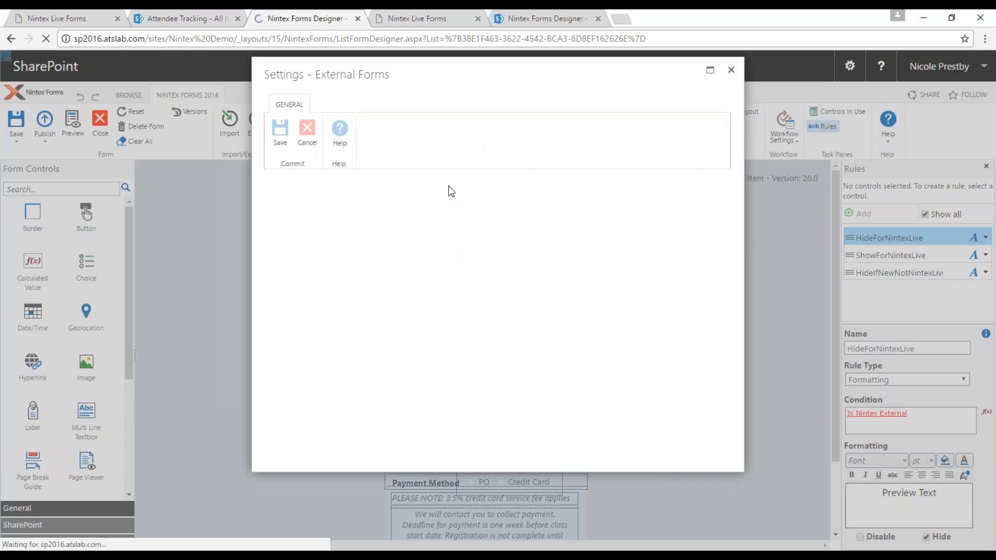
click(437, 178)
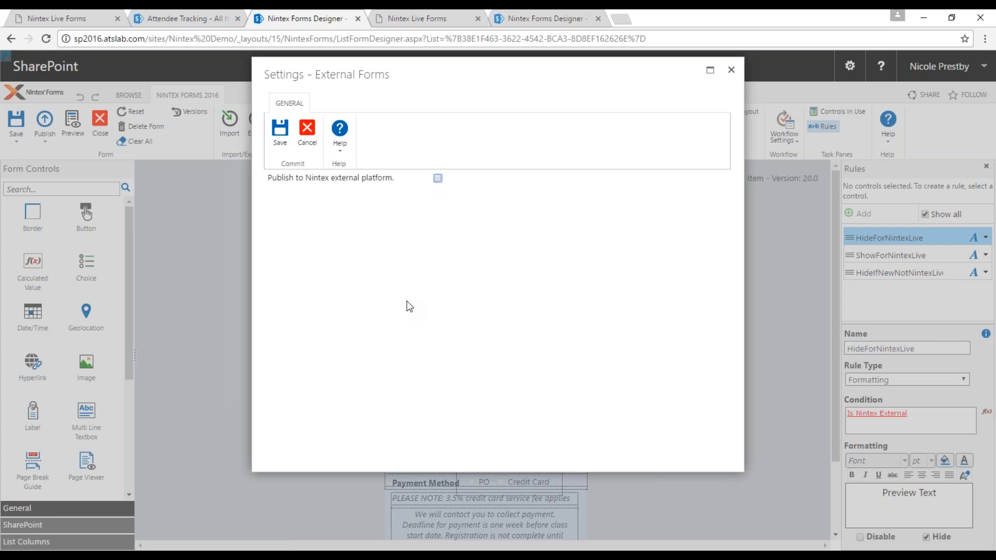
click(437, 179)
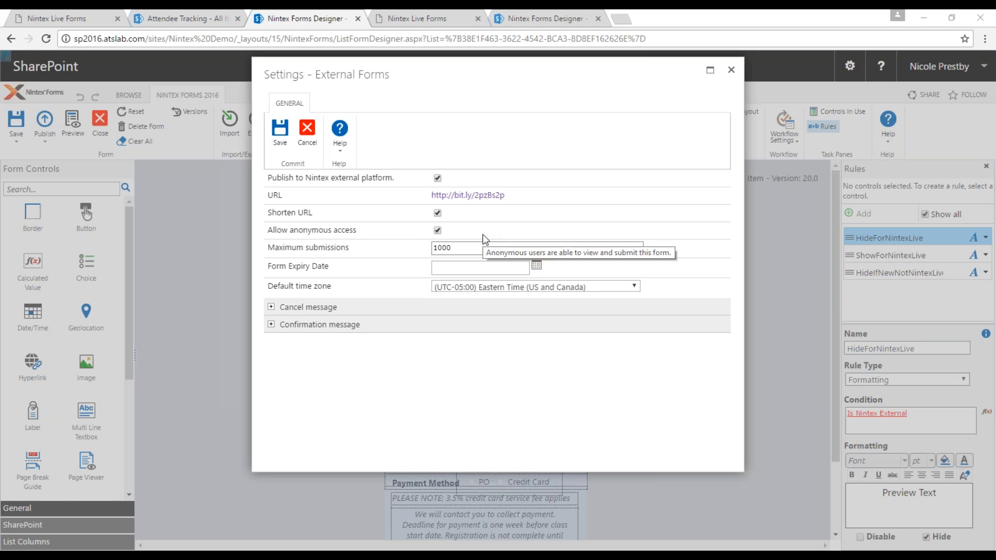
click(437, 230)
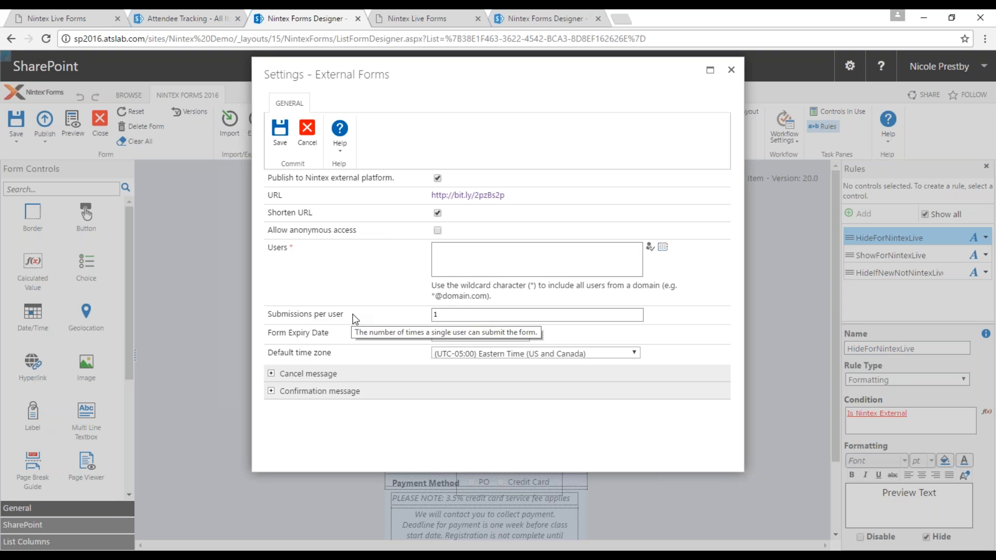
click(438, 230)
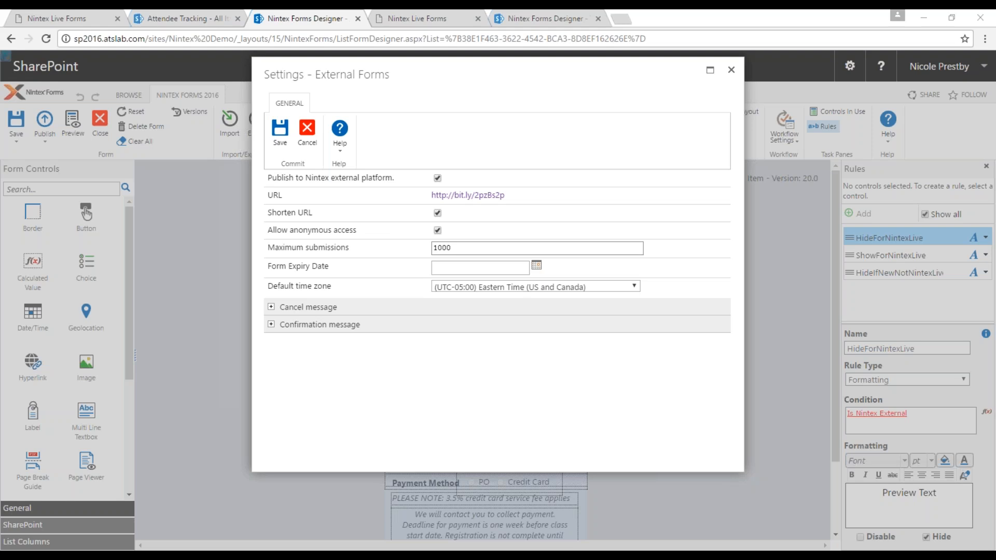
Expand the cancel message section of the external form settings and review the cancel and confirmation messages
click(330, 310)
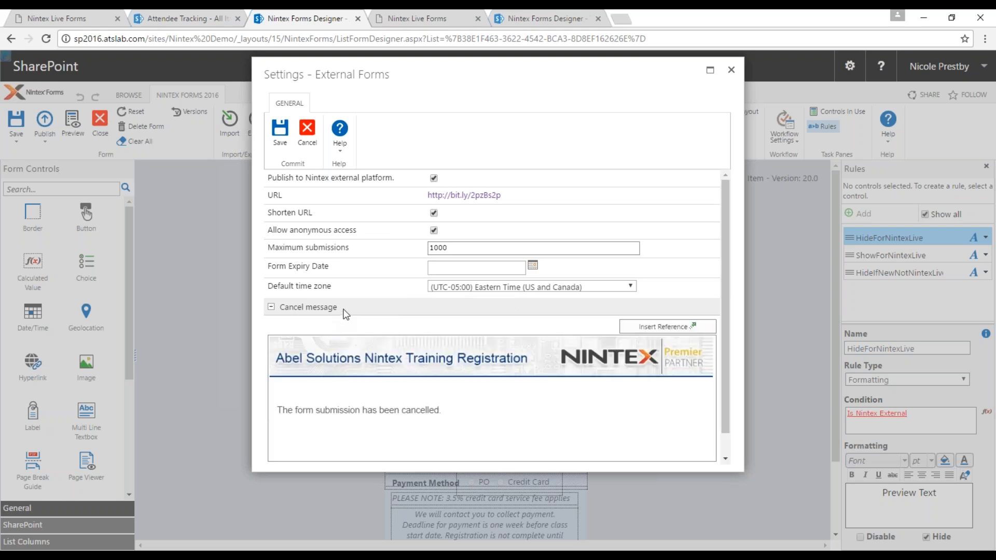
scroll(343, 314, down, 1)
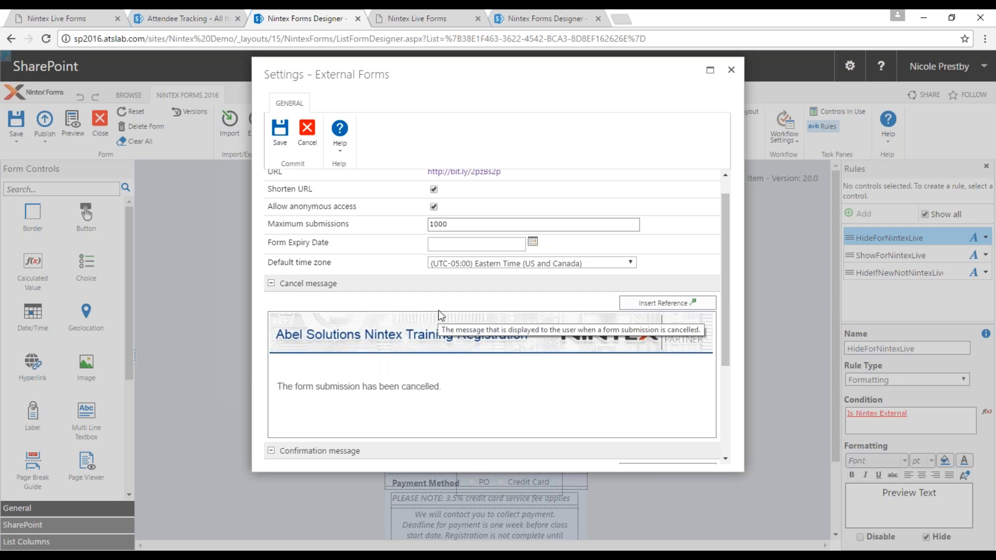
scroll(441, 307, down, 3)
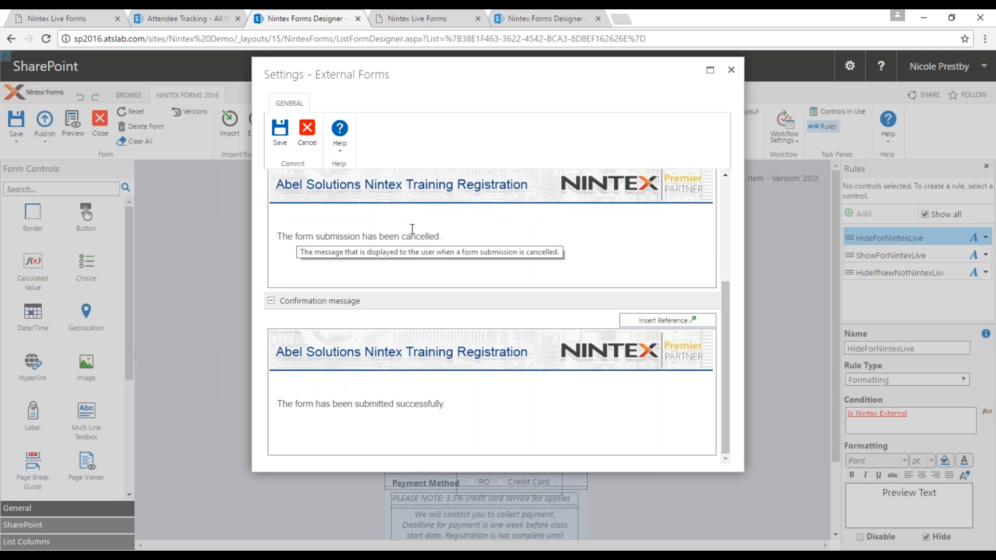
click(516, 275)
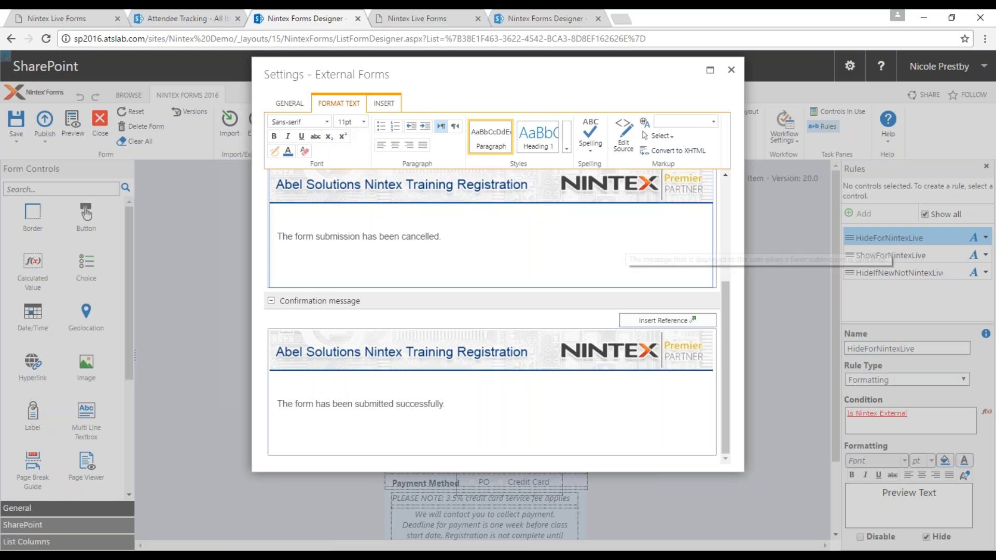
key(alt+Tab)
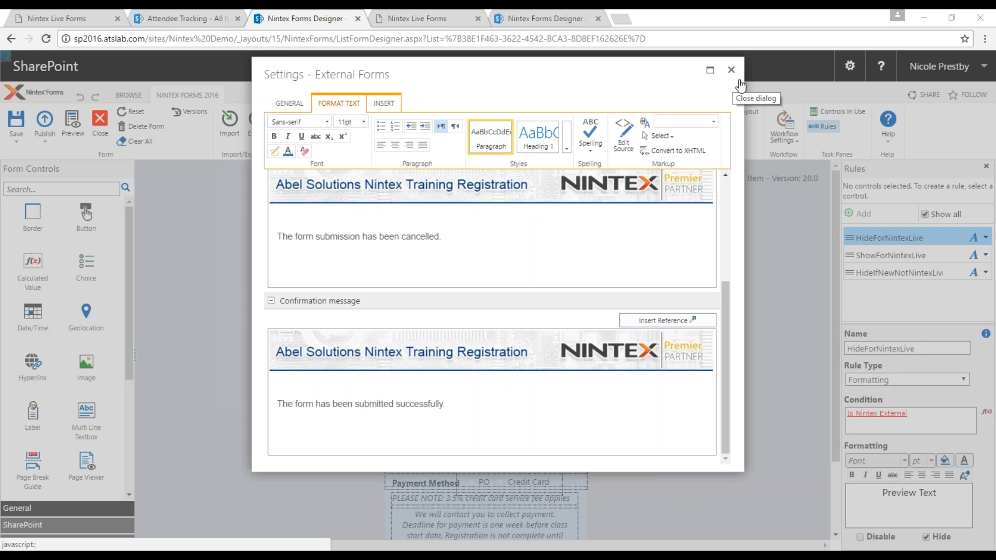
Switch to the live Nintex Training Survey form and look through its overall, trainer and course sections
click(416, 17)
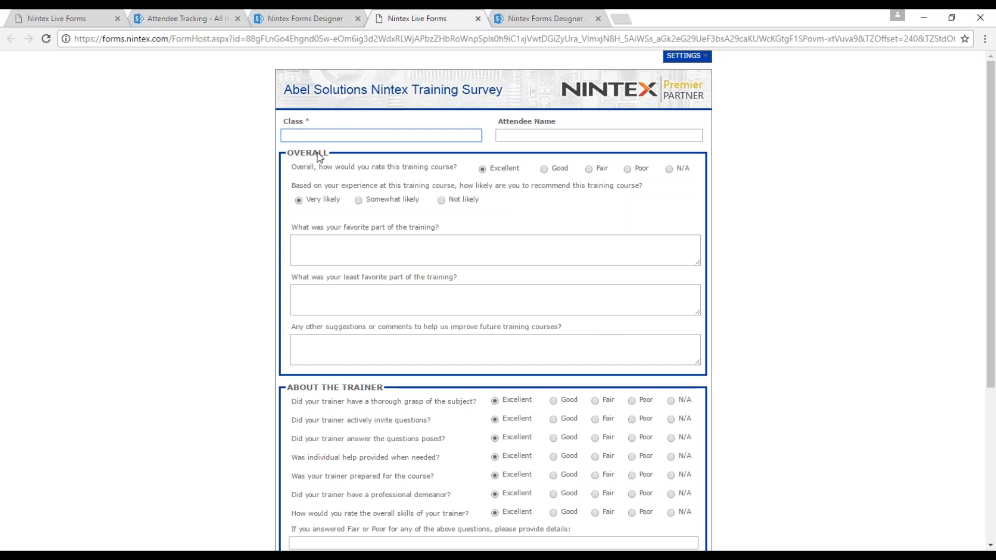
scroll(298, 158, down, 3)
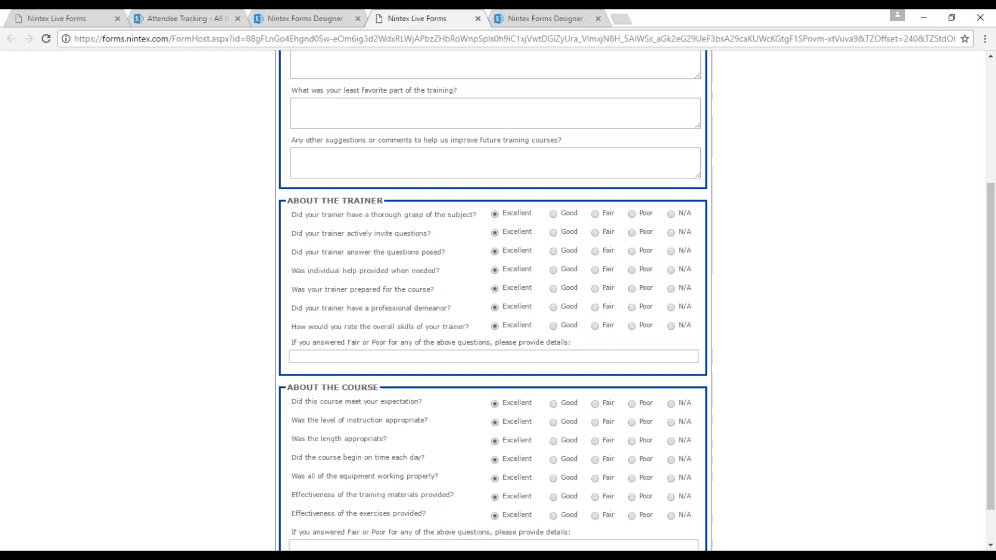
scroll(346, 266, down, 1)
scroll(734, 438, up, 3)
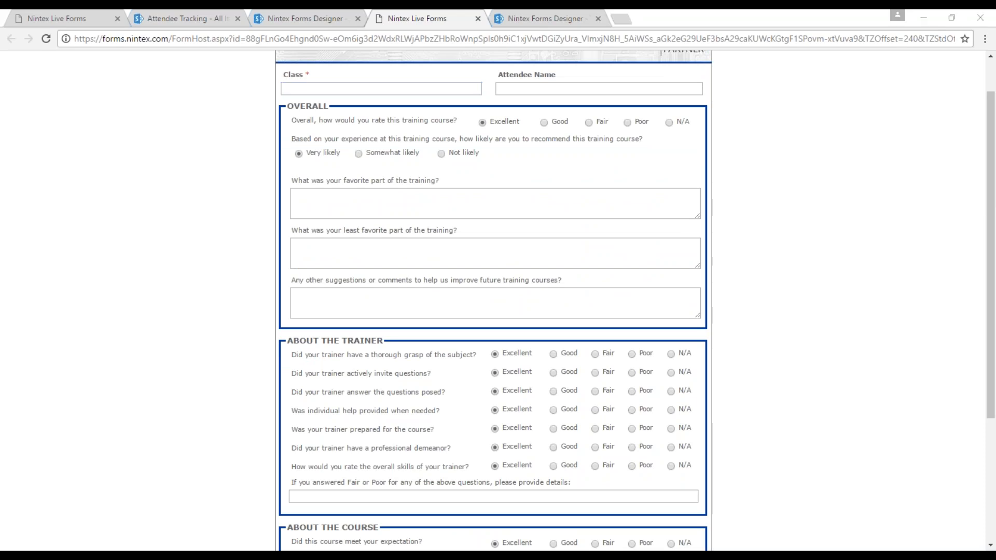
Go to the Training Class Survey form's designer and view its desktop and Smart Phone layouts
click(550, 18)
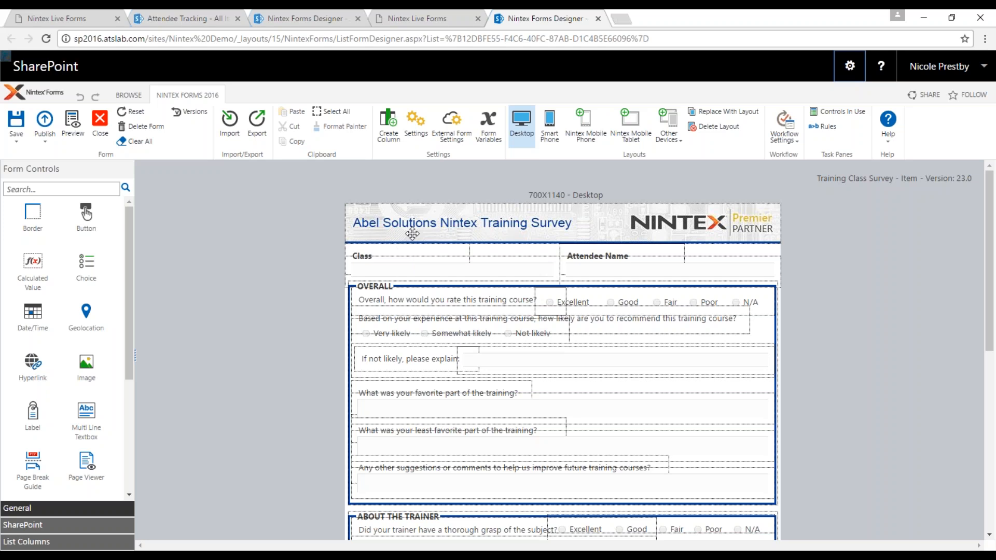
mouse_move(401, 252)
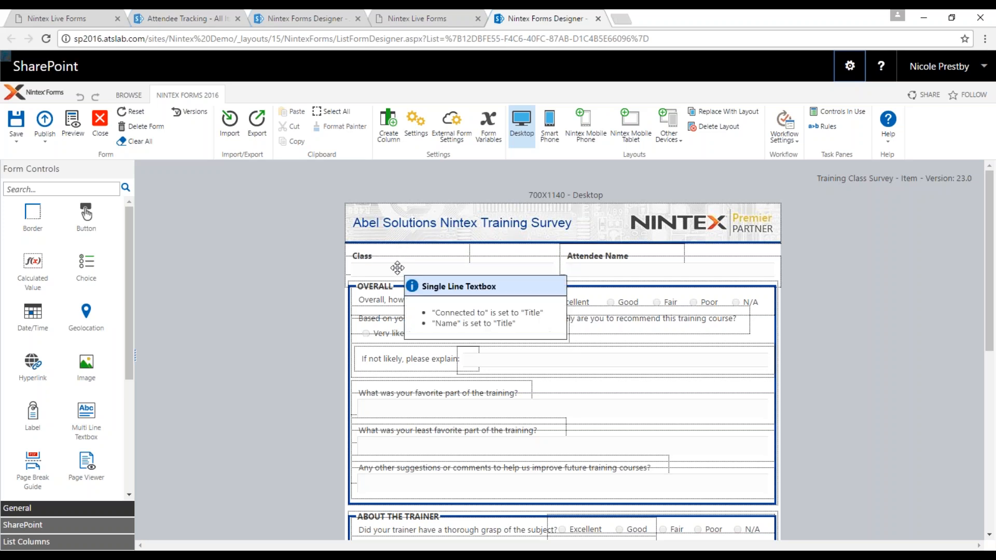
mouse_move(401, 235)
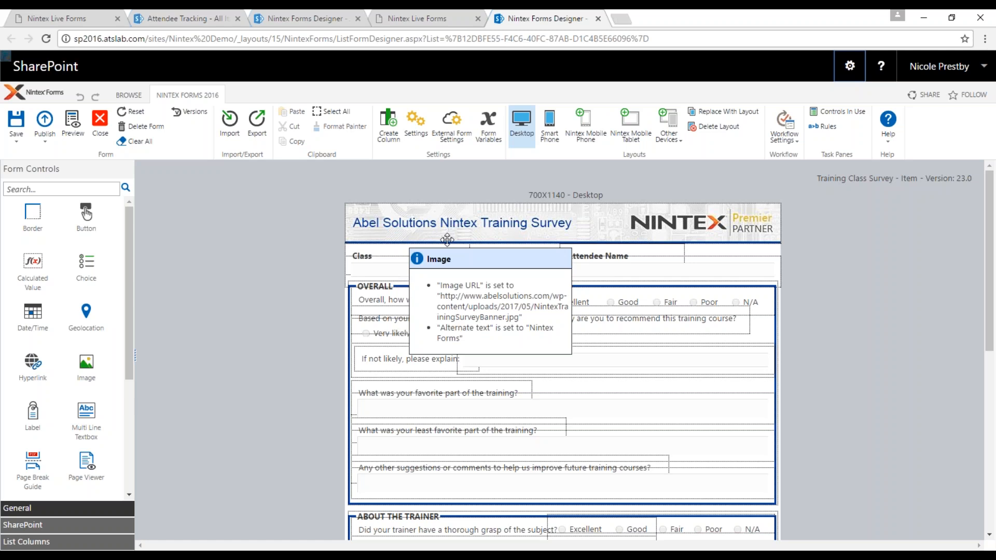
mouse_move(494, 260)
scroll(494, 261, down, 3)
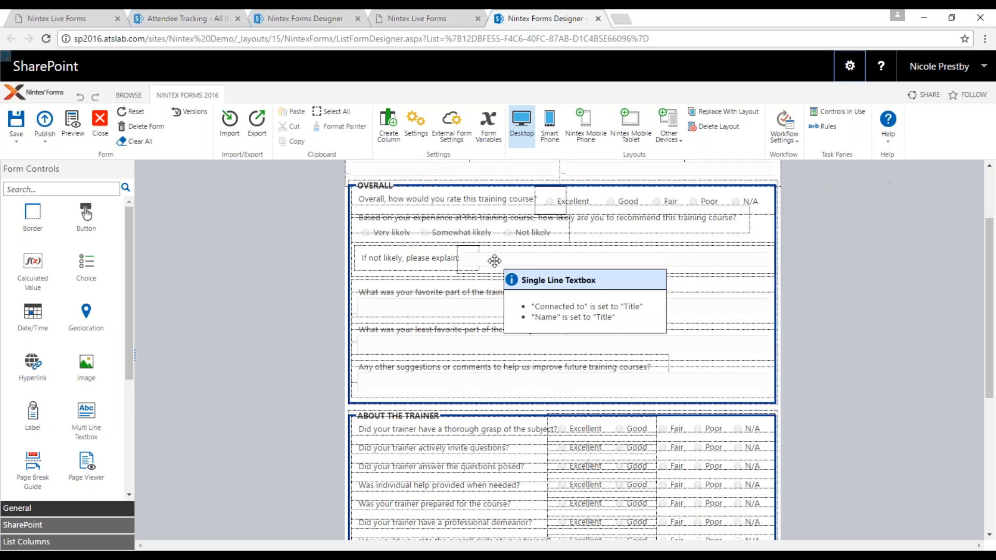
scroll(495, 260, up, 3)
click(550, 140)
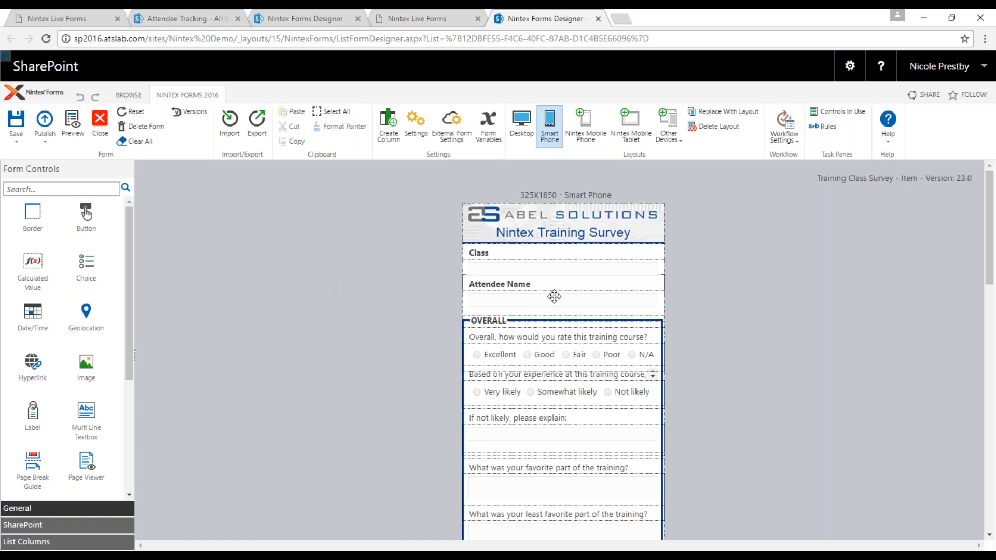
Return to the survey's Desktop layout and review its overall, trainer and course question sections
click(524, 130)
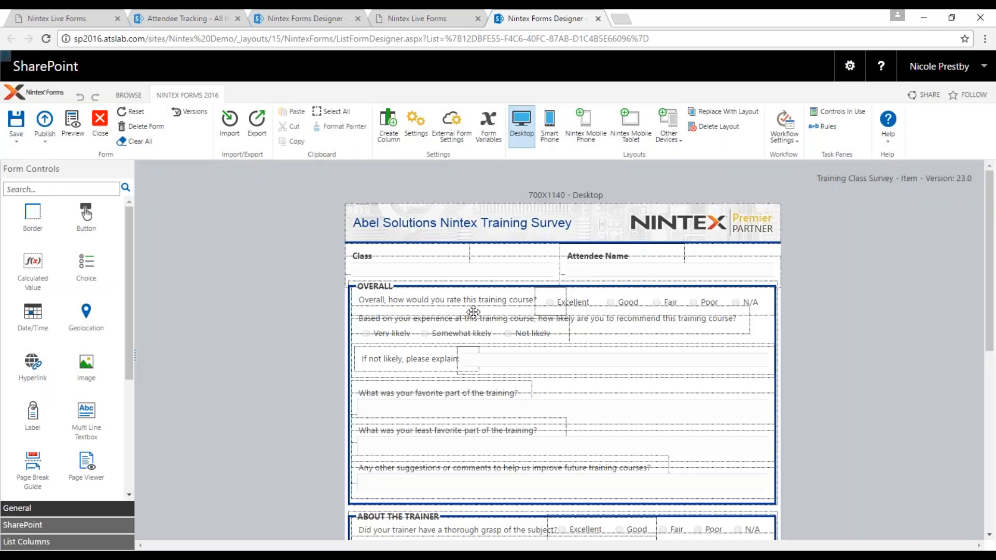
scroll(599, 337, down, 5)
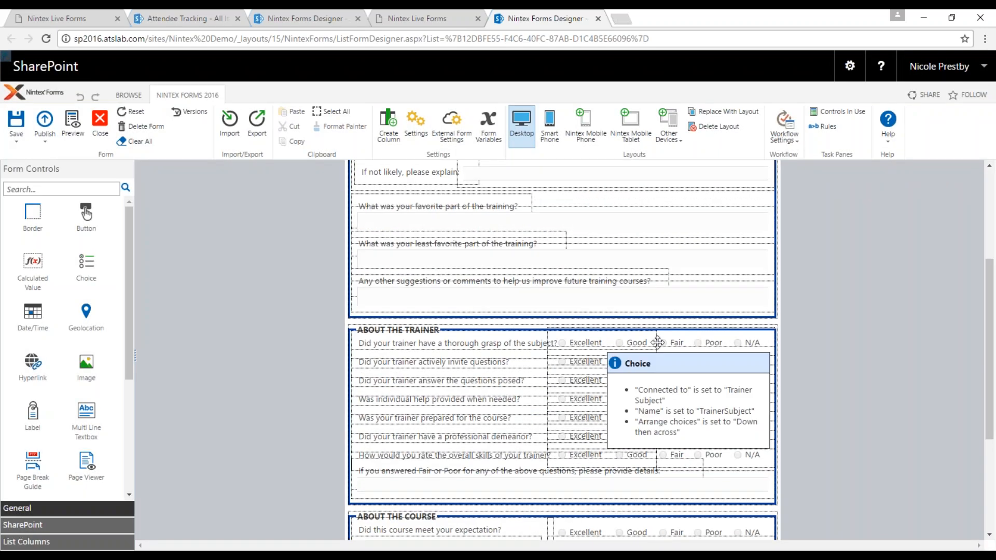
mouse_move(760, 353)
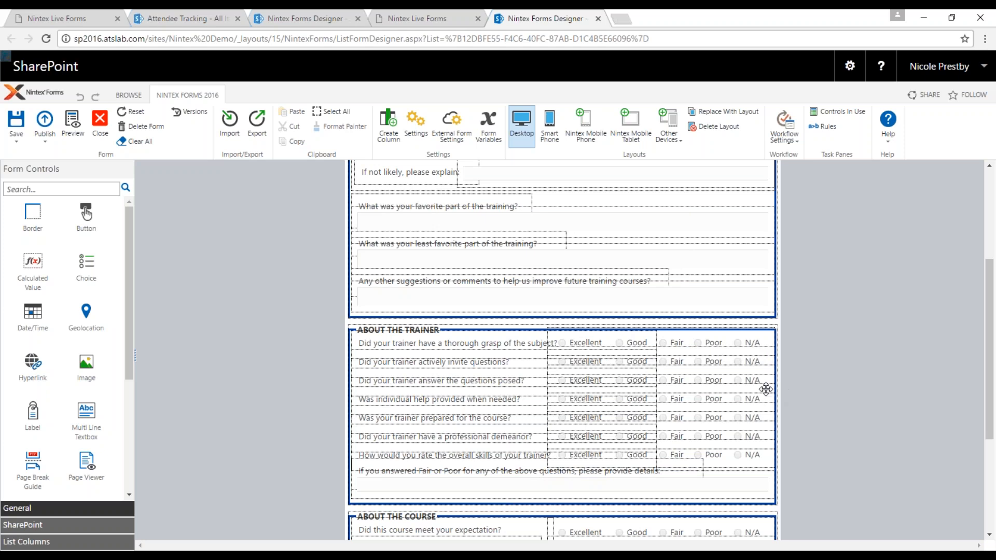
mouse_move(748, 384)
scroll(574, 349, down, 3)
scroll(573, 349, up, 5)
Switch to the survey's Smart Phone layout and look through all its sections down to the Submit button
click(549, 127)
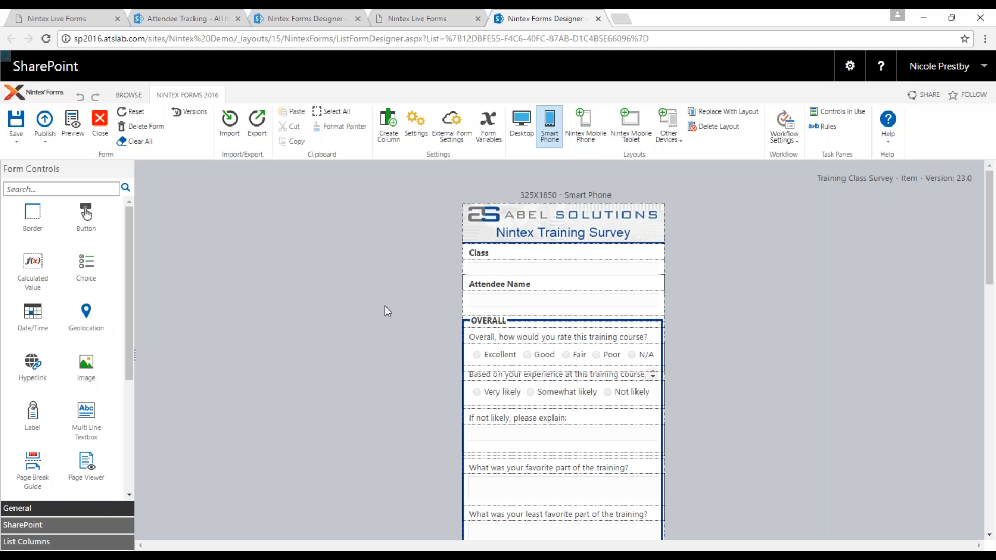
scroll(385, 306, down, 1)
scroll(560, 306, down, 9)
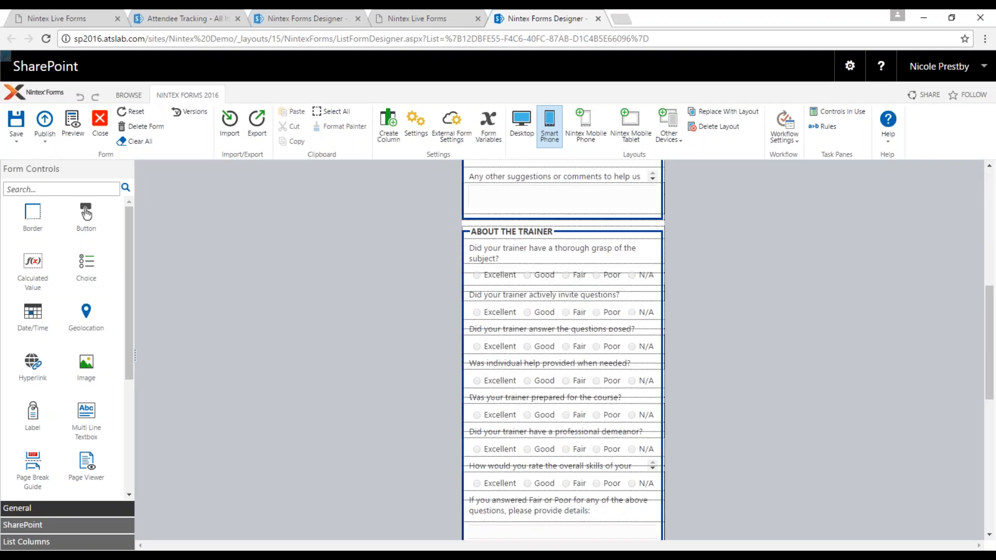
scroll(560, 306, down, 6)
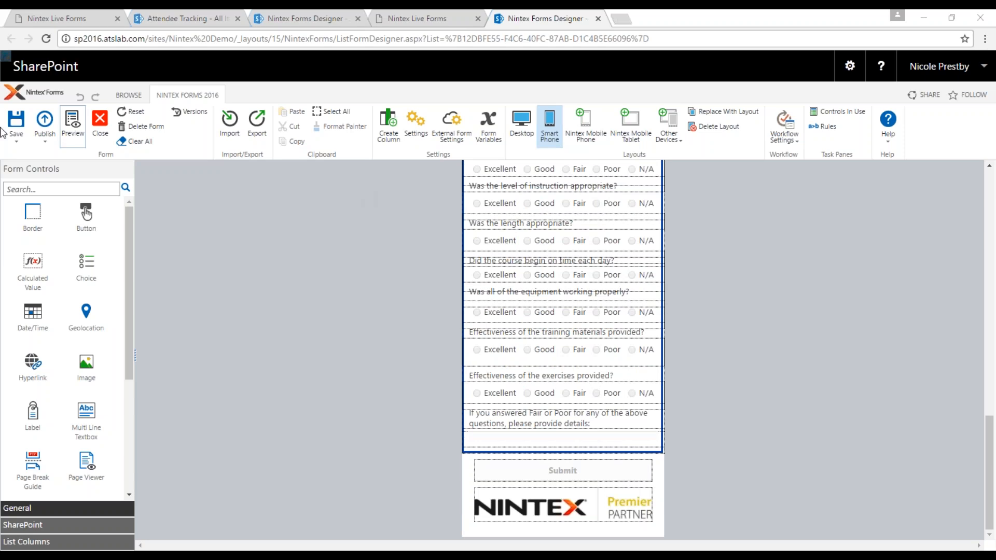
Open the survey's external form settings and turn anonymous access off and back on to compare the user and submission options
click(455, 136)
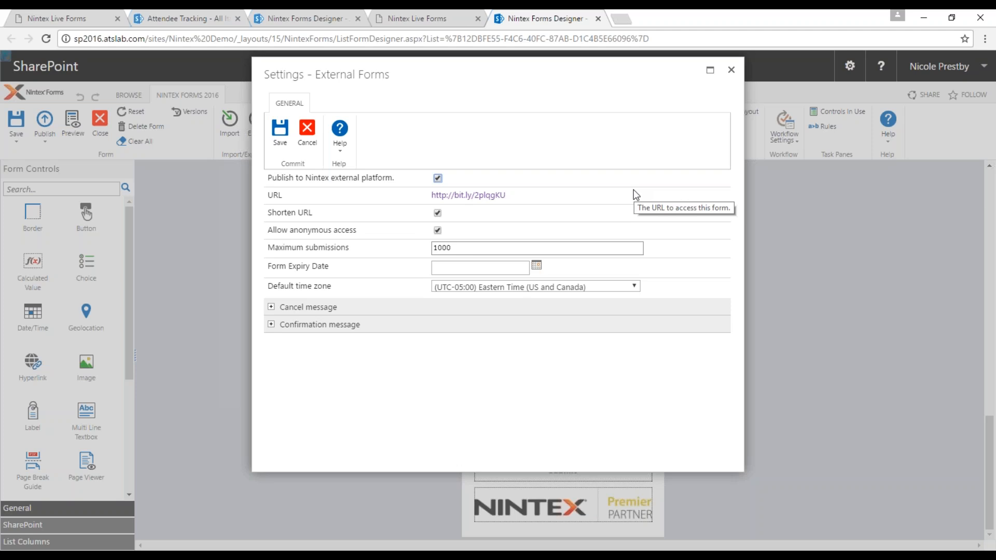
click(437, 230)
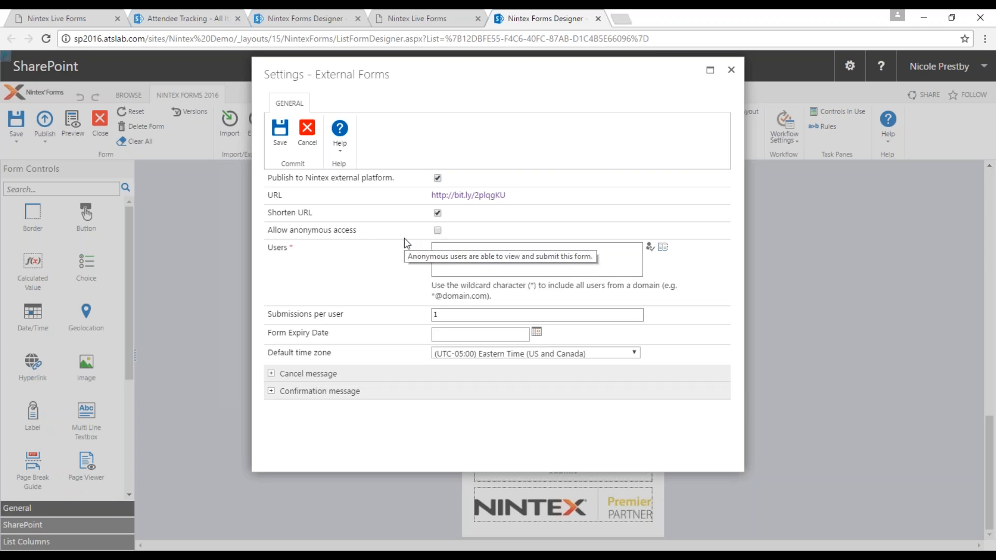
click(437, 231)
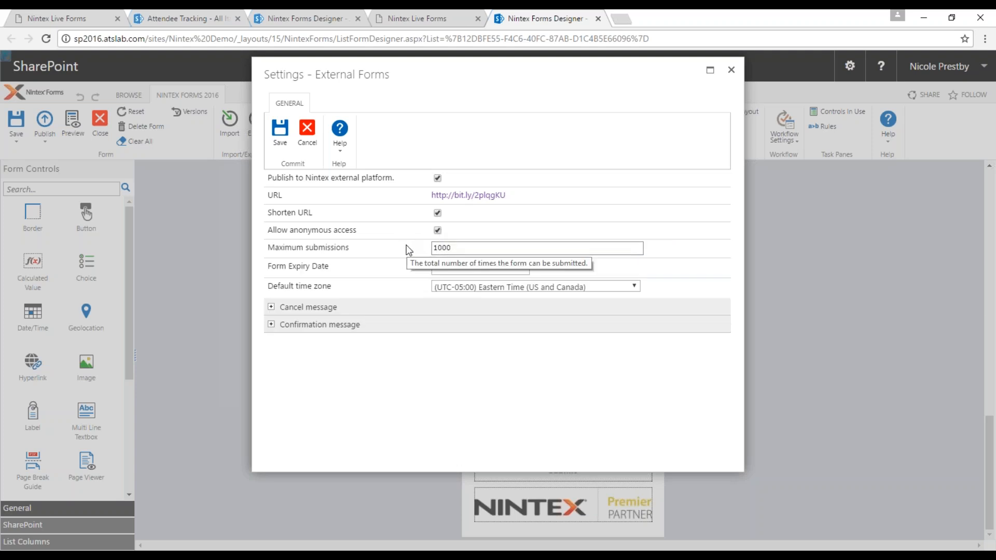